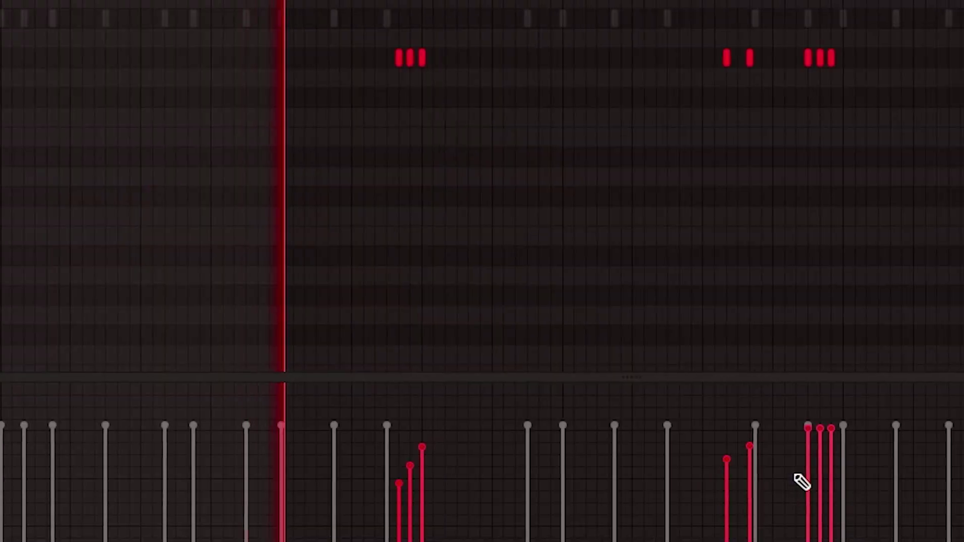
- Shape the velocities of the remaining countersnare rolls with a descending ramp on the three-note group and rising ramps on the others
{"action": "mouse_move", "coordinate": [756, 430]}
{"action": "left_mouse_down"}
{"action": "mouse_move", "coordinate": [811, 523]}
{"action": "mouse_move", "coordinate": [784, 458]}
{"action": "left_mouse_up"}
{"action": "left_click_drag", "start_coordinate": [634, 462], "coordinate": [649, 437]}
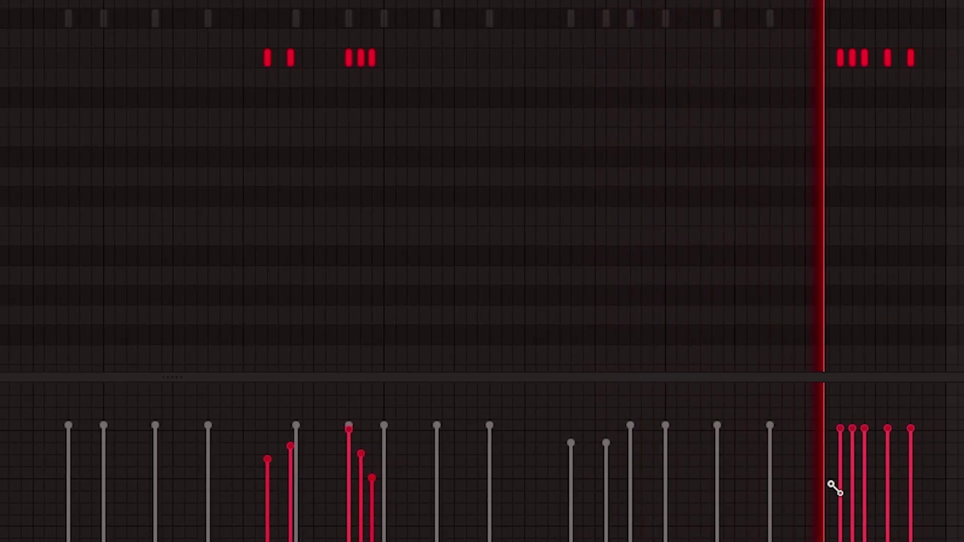
{"action": "left_click_drag", "start_coordinate": [945, 480], "coordinate": [963, 437]}
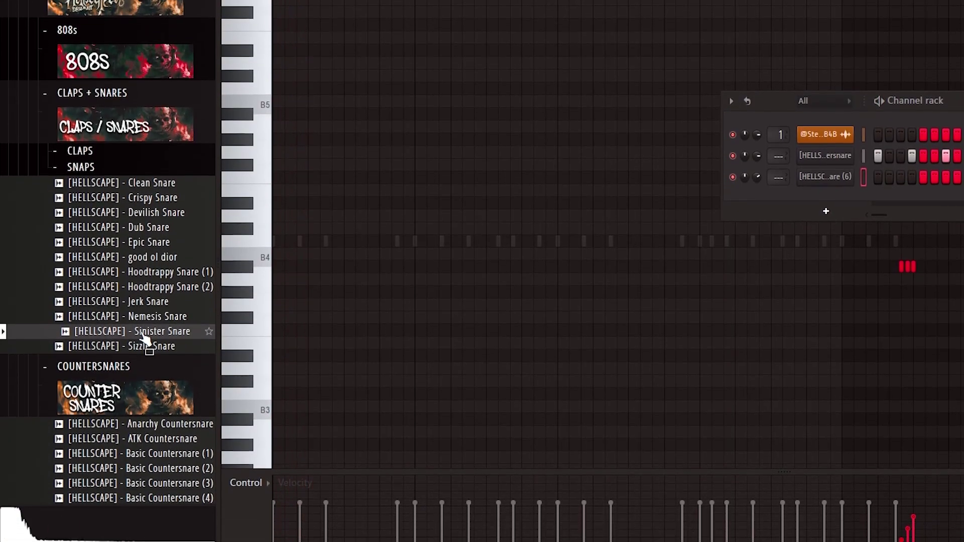
- Load the [HELLSCAPE] Sinister Snare sample into a new channel and place snare hits on C5 across the opening bars
{"action": "left_click_drag", "start_coordinate": [421, 298], "coordinate": [833, 173]}
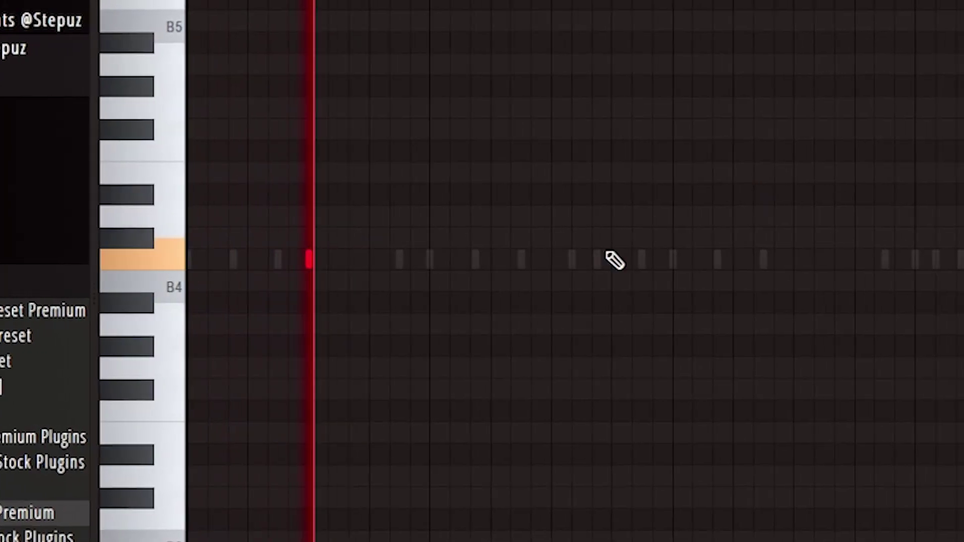
{"action": "left_click", "coordinate": [566, 260]}
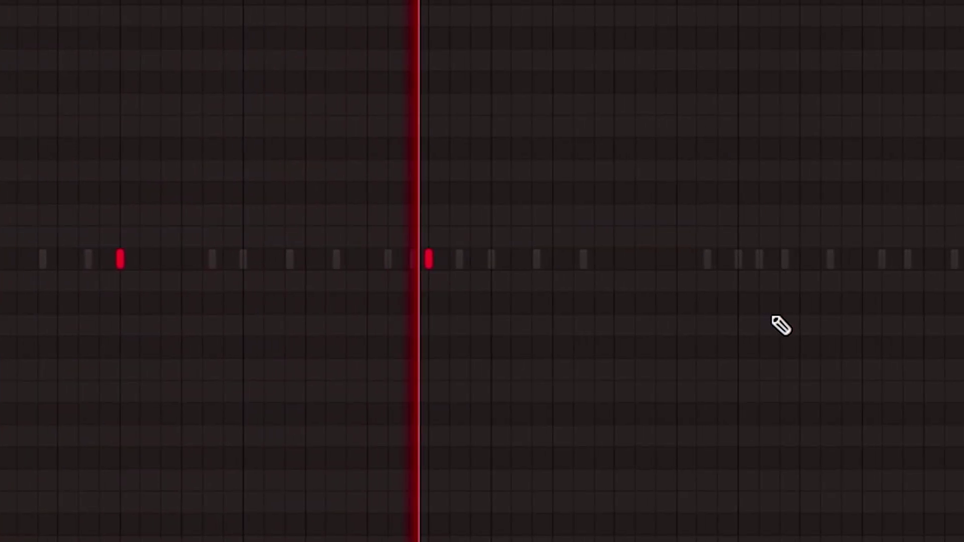
{"action": "left_click", "coordinate": [572, 259]}
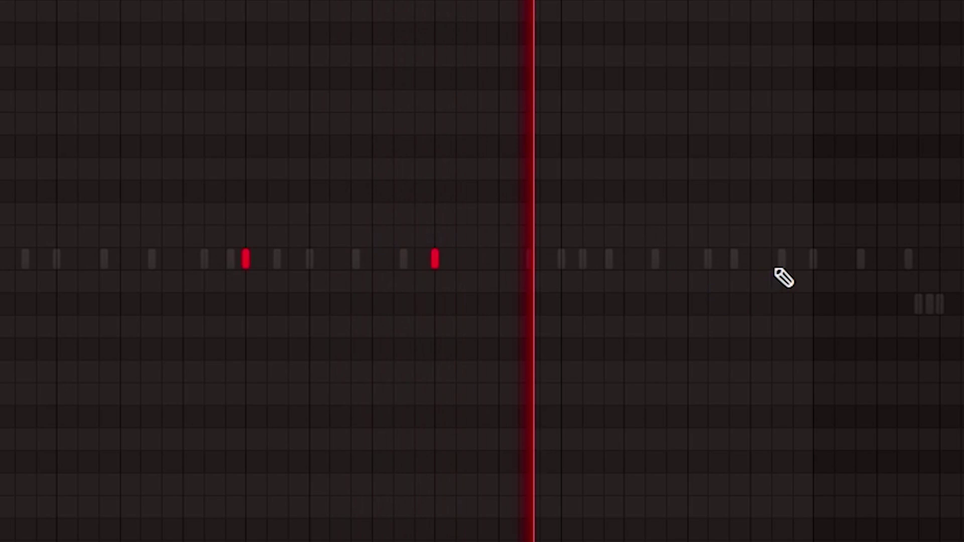
- Duplicate all the snare notes so the hits repeat through the rest of the pattern, and clear the selection
{"action": "key", "text": "ctrl+a"}
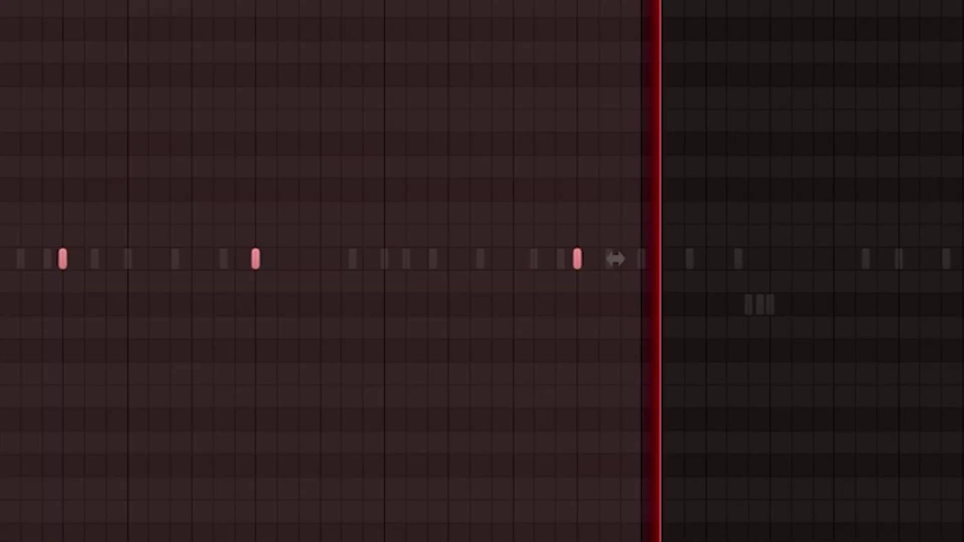
{"action": "key", "text": "ctrl+b"}
{"action": "key", "text": "ctrl+d"}
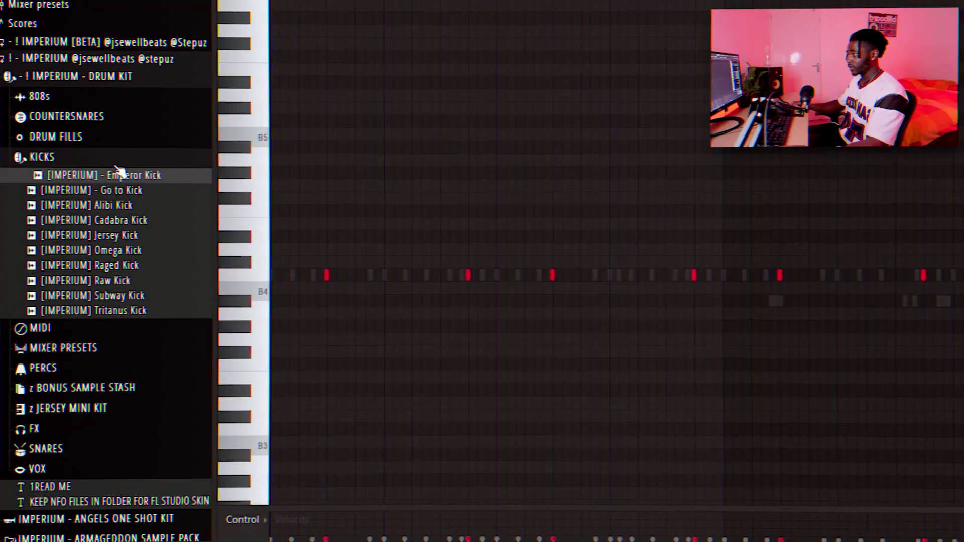
- Load the [IMPERIUM] Emperor Kick sample into a new channel and place its first hits on B4 in the opening bars
{"action": "left_click_drag", "start_coordinate": [119, 173], "coordinate": [108, 186]}
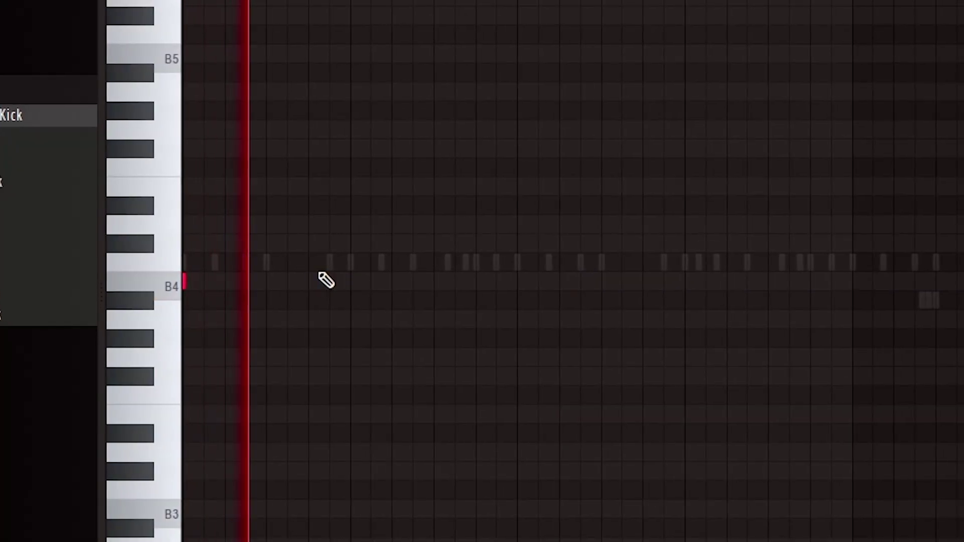
{"action": "left_click", "coordinate": [506, 282]}
{"action": "right_click", "coordinate": [689, 253]}
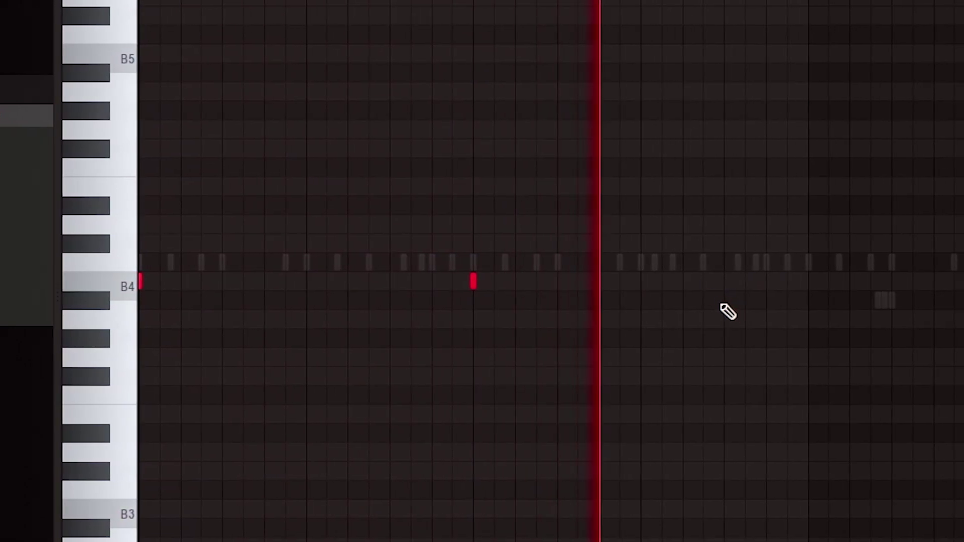
{"action": "left_click", "coordinate": [699, 283]}
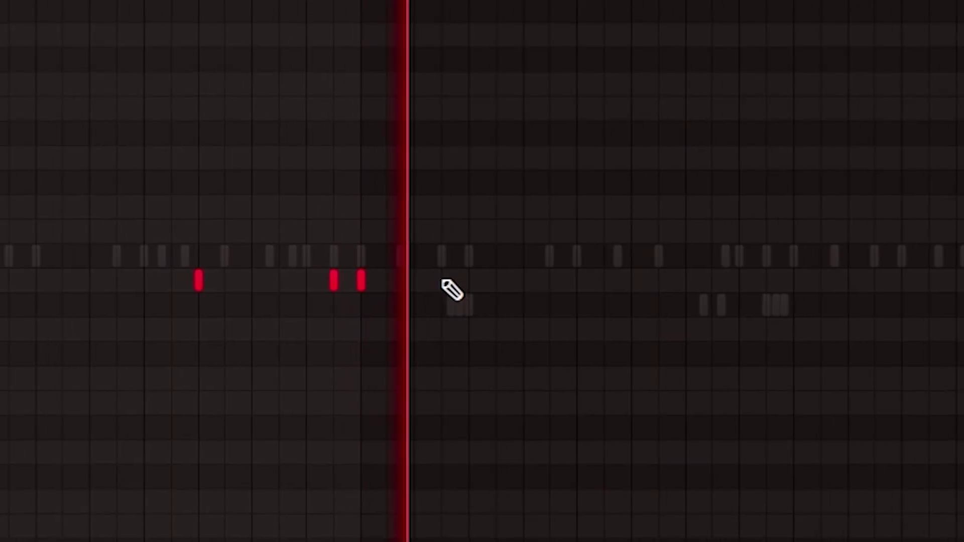
- Place further kick hits on B4 through the rest of the pattern, lining them up with the countersnare ghost notes
{"action": "left_click", "coordinate": [442, 279]}
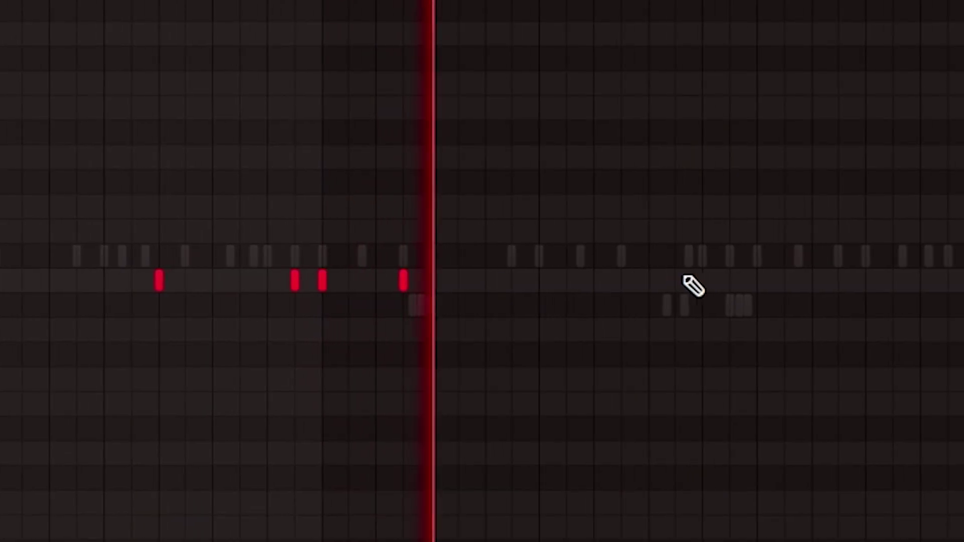
{"action": "left_click", "coordinate": [578, 281]}
{"action": "left_click", "coordinate": [690, 281]}
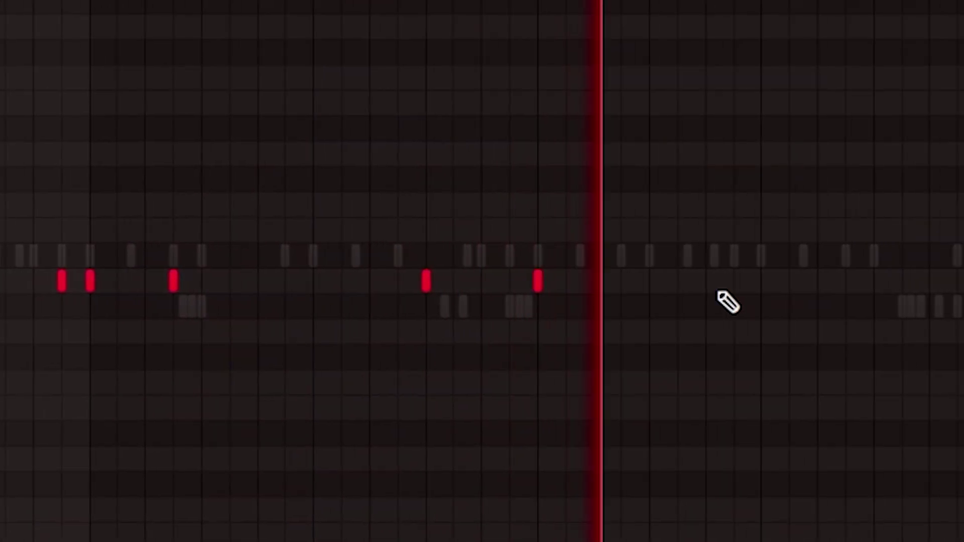
{"action": "left_click", "coordinate": [765, 281]}
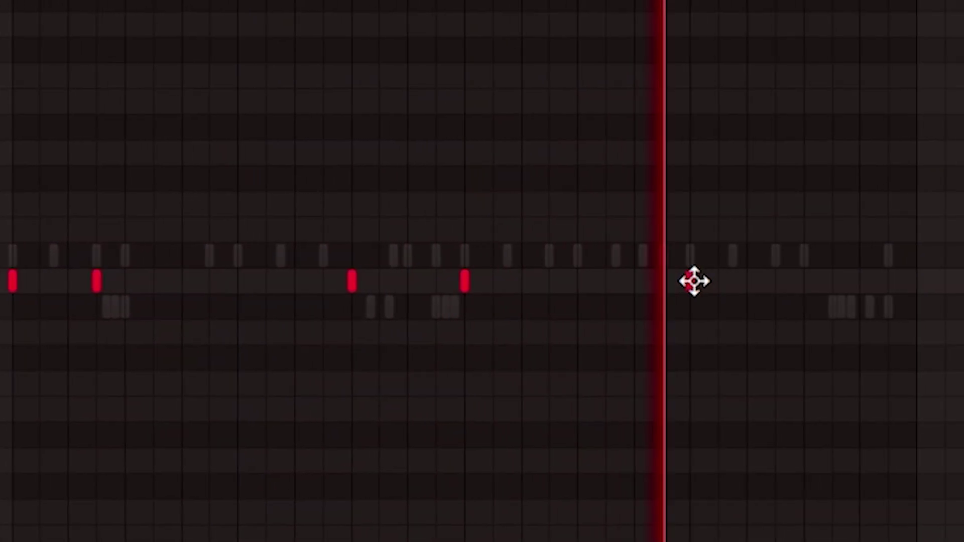
{"action": "left_click", "coordinate": [793, 281]}
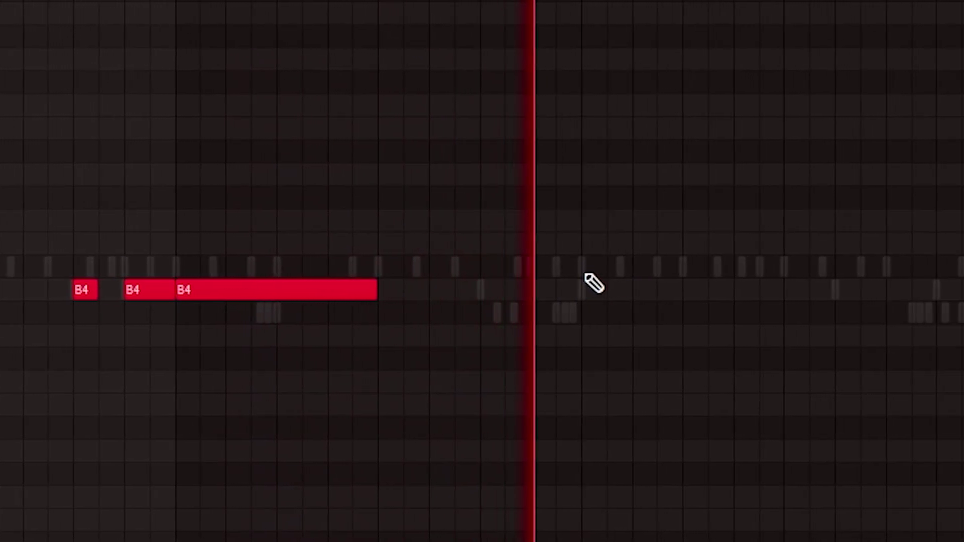
- Write the 808 notes on B4 in line with the kick hits and add a short higher note above them
{"action": "left_click", "coordinate": [595, 289]}
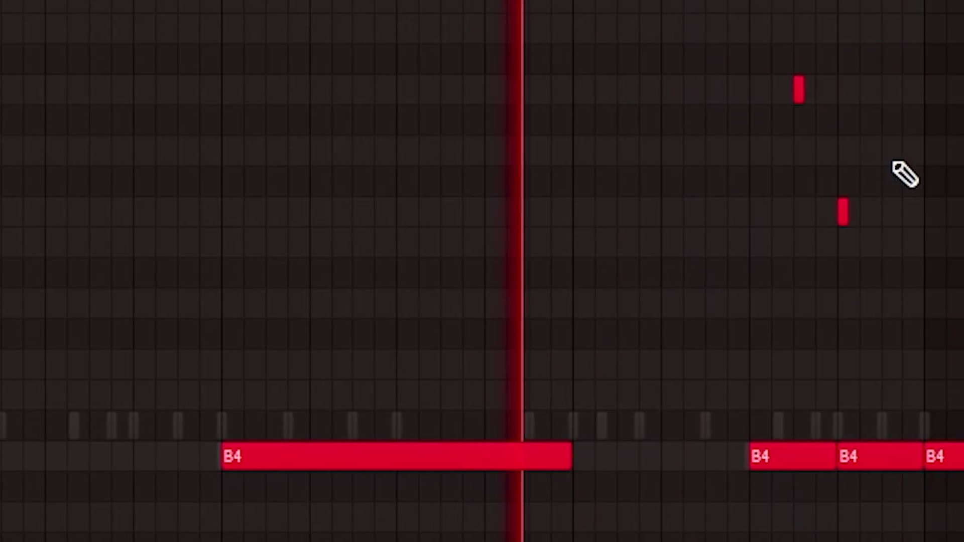
{"action": "left_click", "coordinate": [826, 241]}
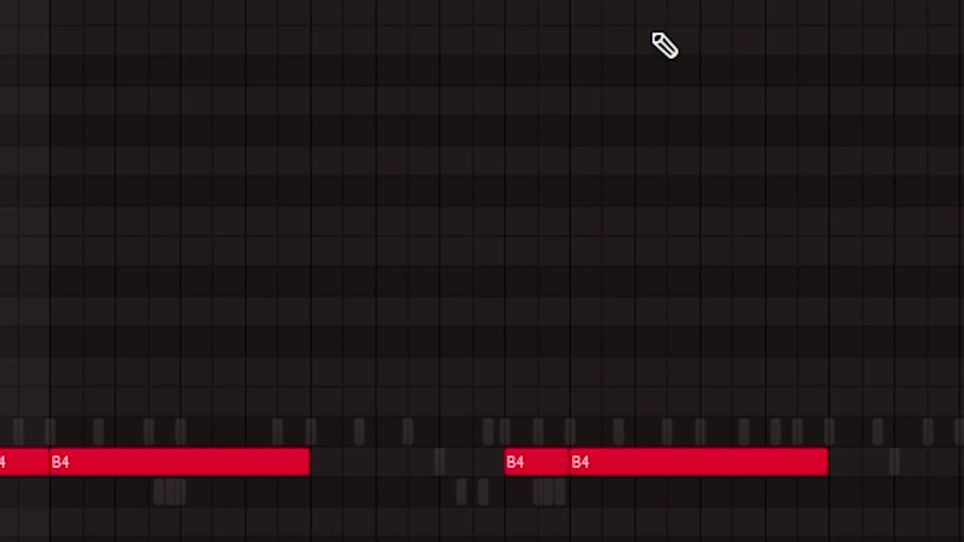
- Turn on slide for the B4 808 note starting at 6:13:00, set the overlapping B5 note's velocity to minimum, and toggle playback
{"action": "double_click", "coordinate": [516, 460]}
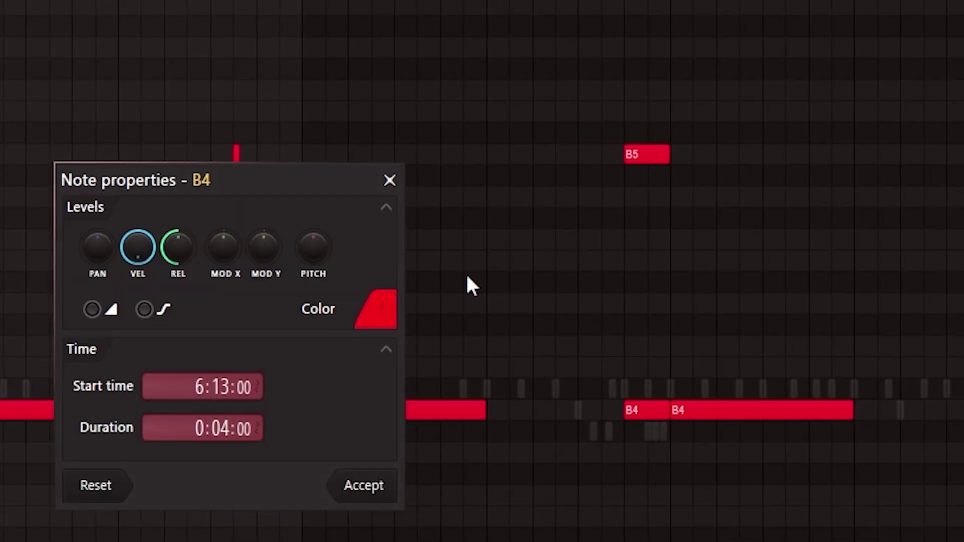
{"action": "left_click", "coordinate": [93, 308]}
{"action": "left_click", "coordinate": [358, 490]}
{"action": "double_click", "coordinate": [628, 154]}
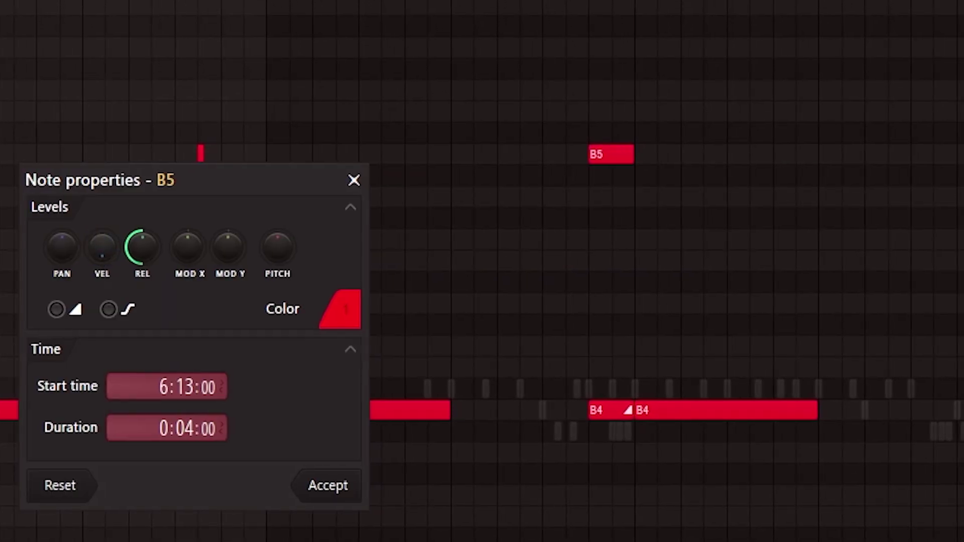
{"action": "left_click", "coordinate": [312, 485]}
{"action": "key", "text": "space"}
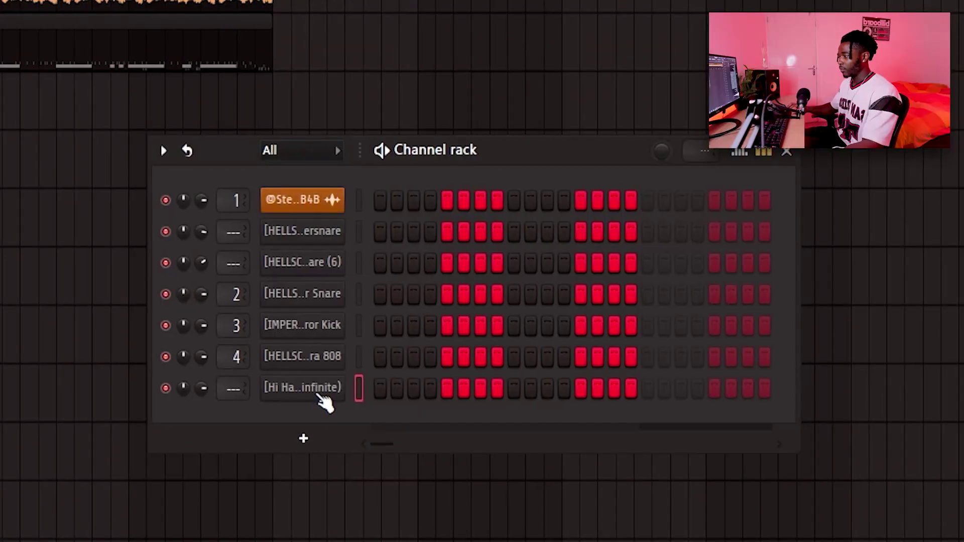
- Fill the hi-hat channel with a note on every 2 steps
{"action": "right_click", "coordinate": [322, 392]}
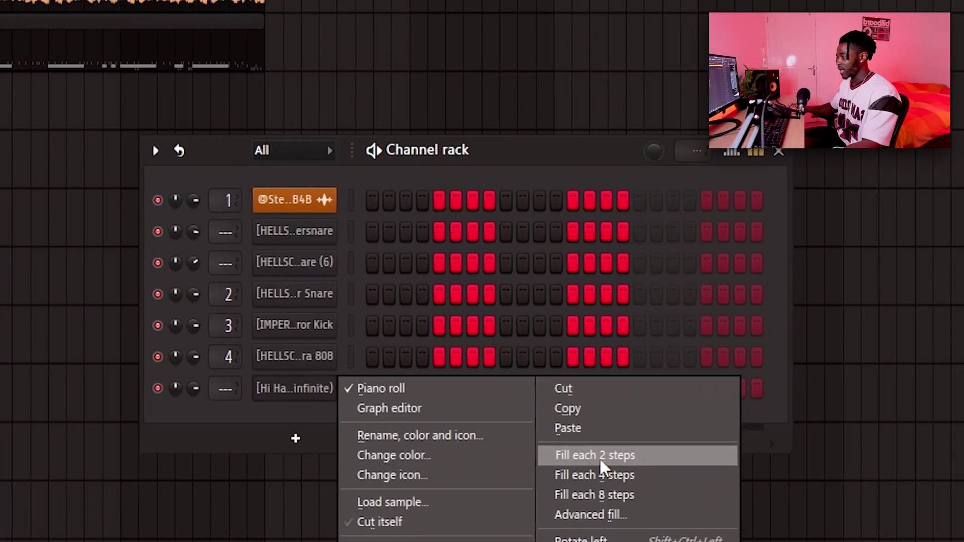
{"action": "left_click", "coordinate": [603, 457]}
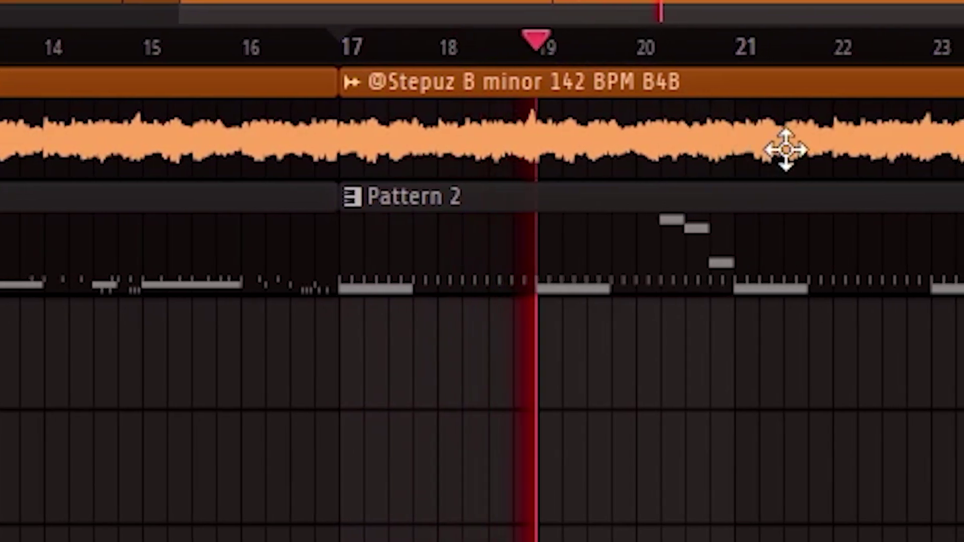
{"action": "key", "text": "F6"}
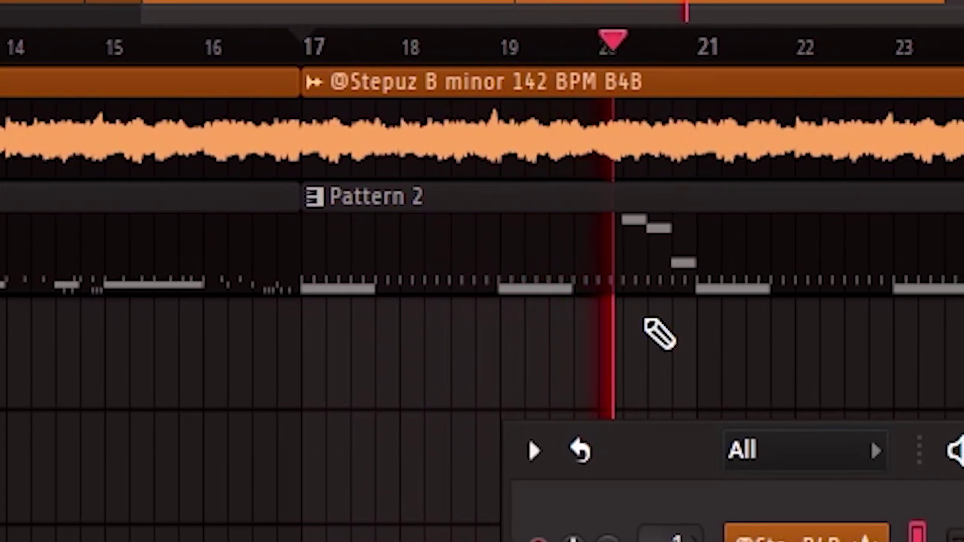
{"action": "key", "text": "F6"}
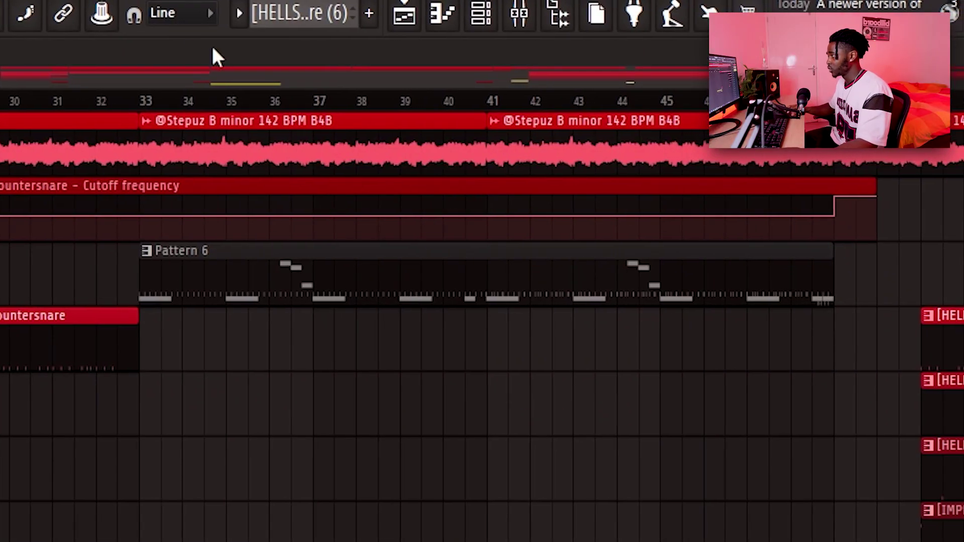
- Play the arrangement from bar 33, where Pattern 6 starts
{"action": "left_click", "coordinate": [121, 104]}
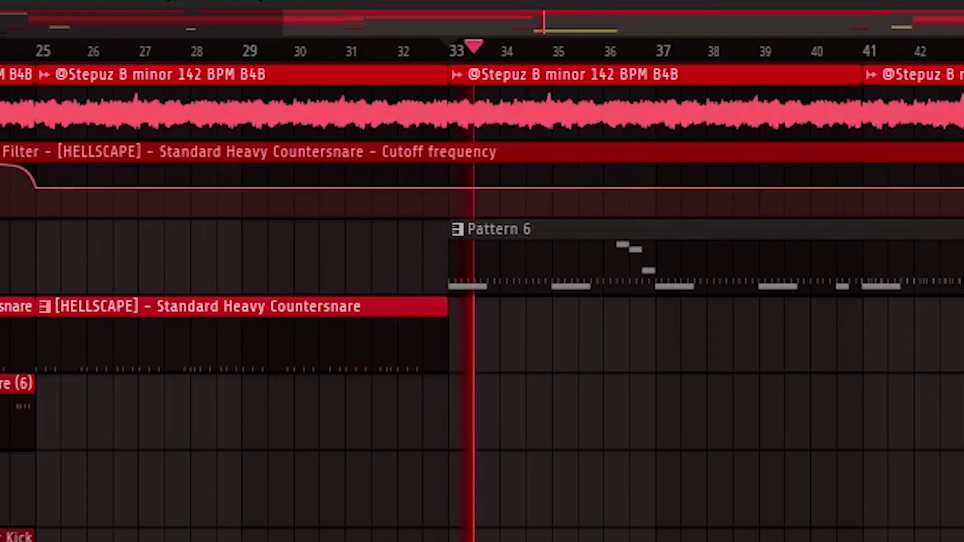